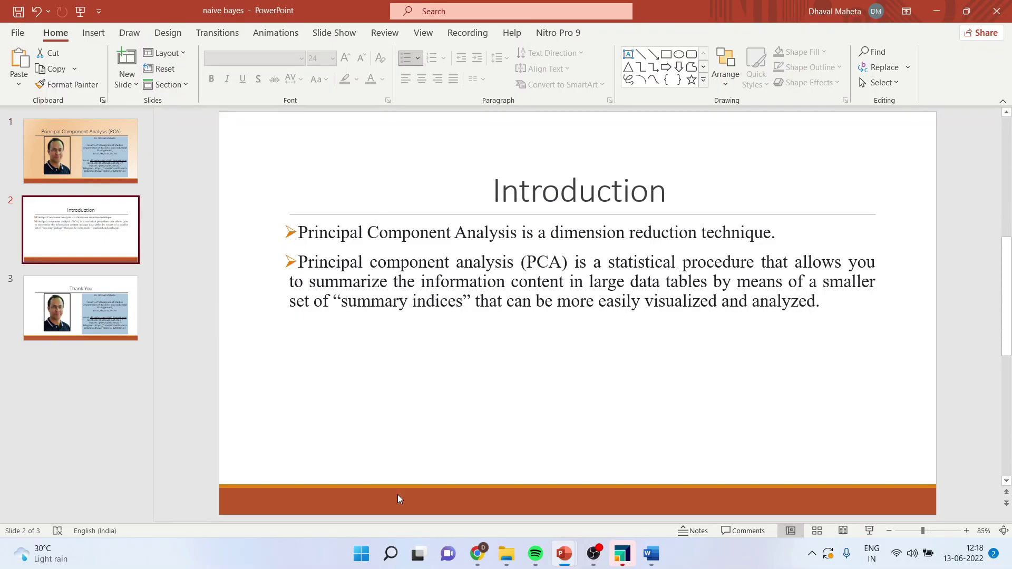
# Close the Welcome screen, search Operators for 'pca', and add Principal Component Analysis to the process.
pyautogui.click(617, 556)
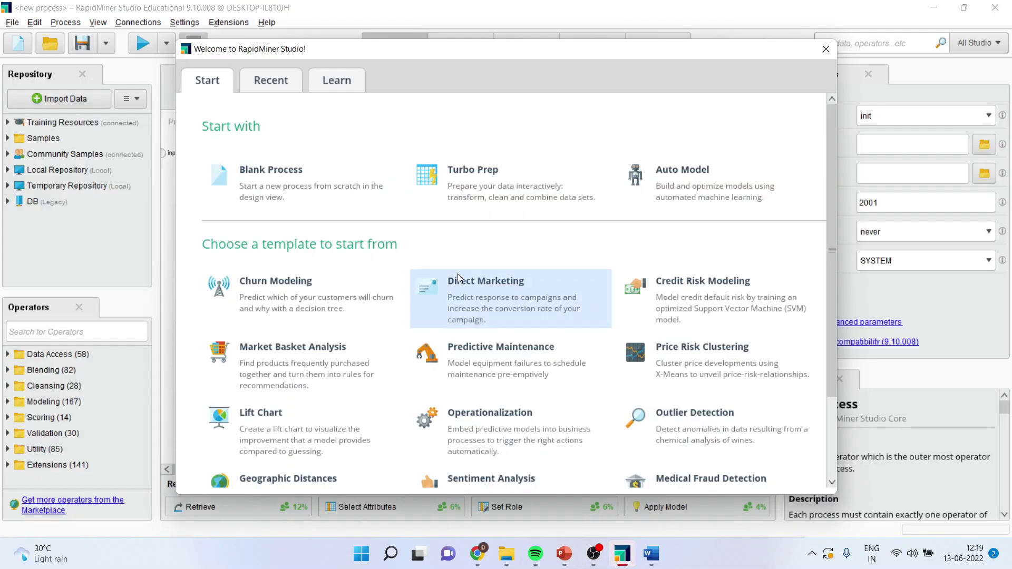
pyautogui.click(825, 49)
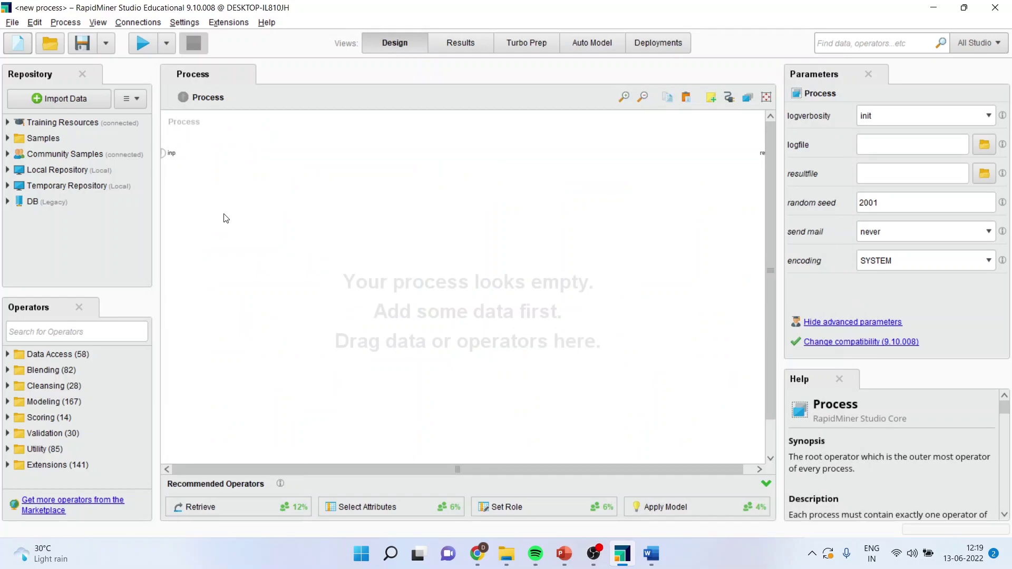
pyautogui.click(29, 331)
pyautogui.write('pcs')
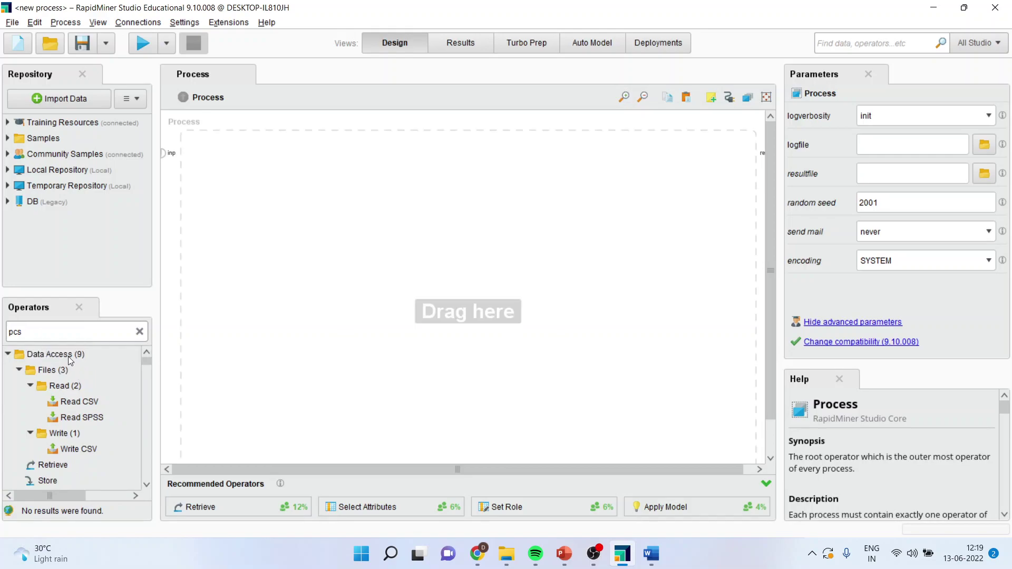
pyautogui.press('BackSpace')
pyautogui.write('a')
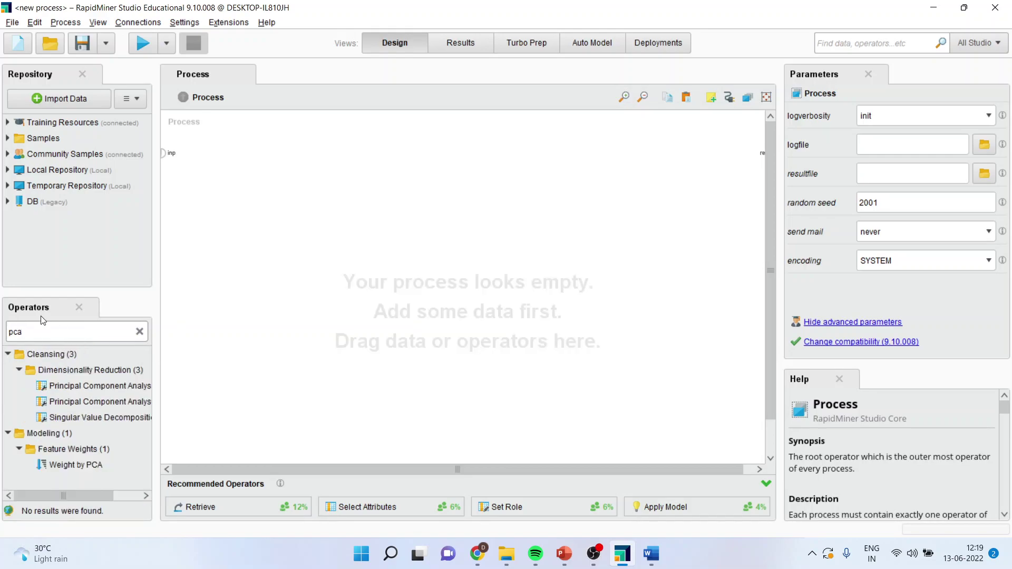
pyautogui.moveTo(84, 496); pyautogui.dragTo(99, 496)
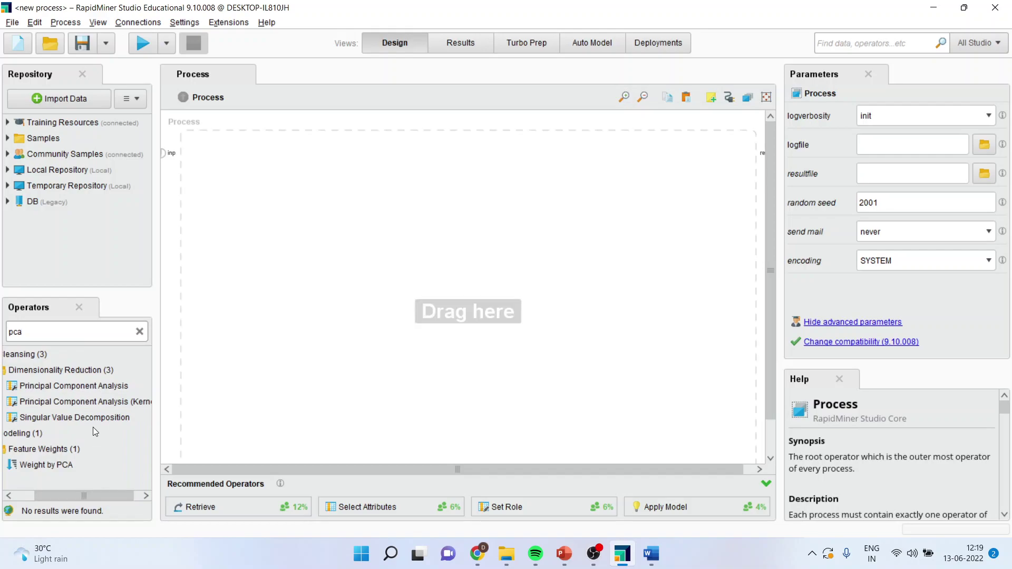
pyautogui.click(90, 388)
pyautogui.doubleClick(90, 387)
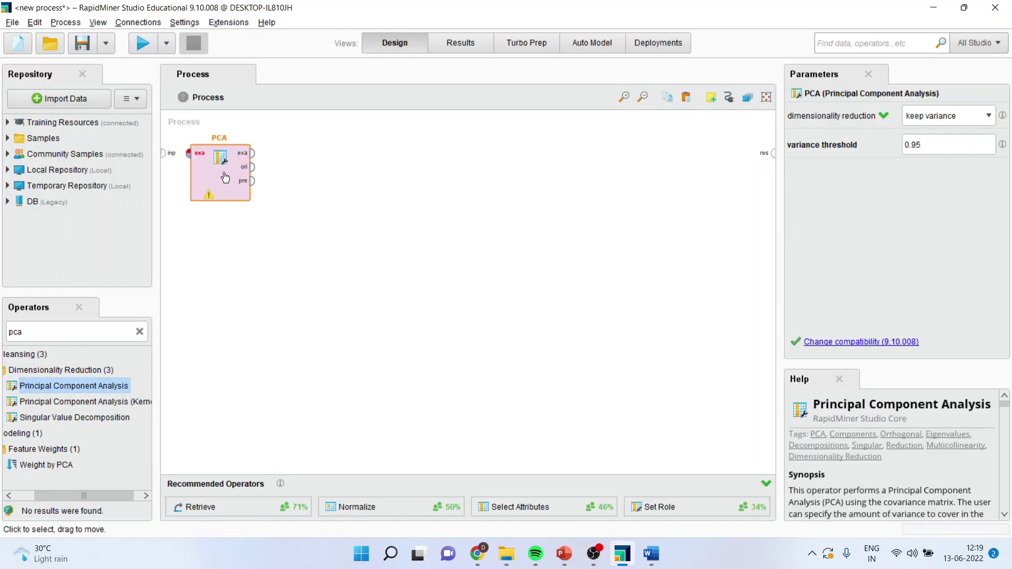
# Jump to the Principal Component Analysis tutorial process section in the Help panel.
pyautogui.click(1004, 515)
pyautogui.scroll(-5, 1004, 517)
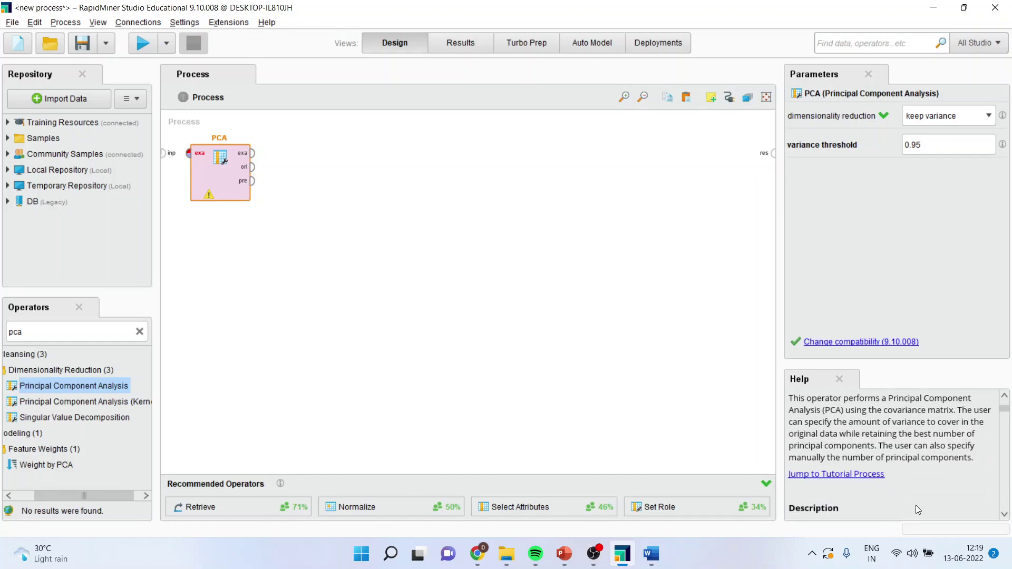
pyautogui.click(836, 476)
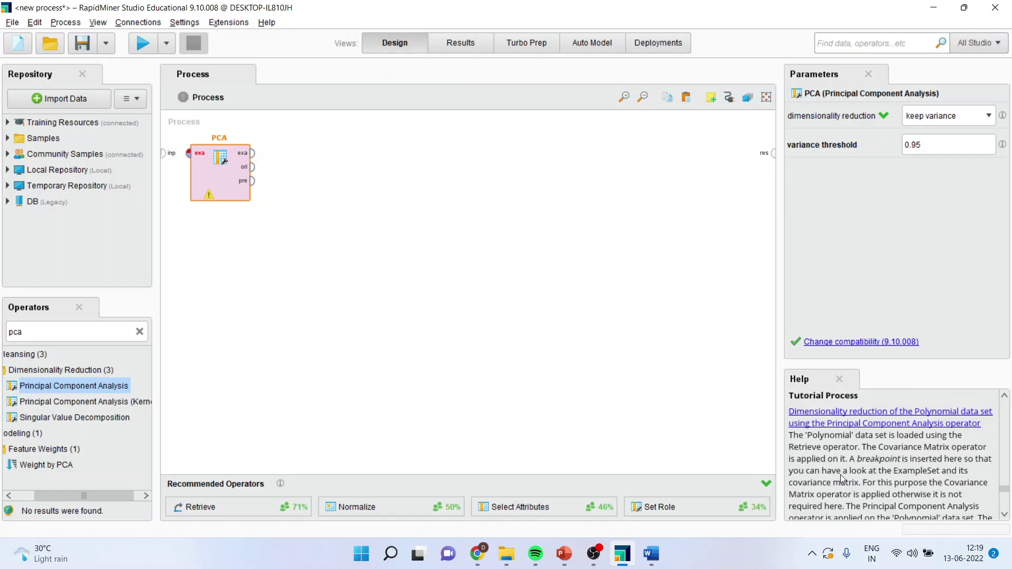
# Open the Polynomial PCA tutorial unsaved, then delete PCA, Covariance Matrix and Covariance Matrix (2).
pyautogui.click(860, 416)
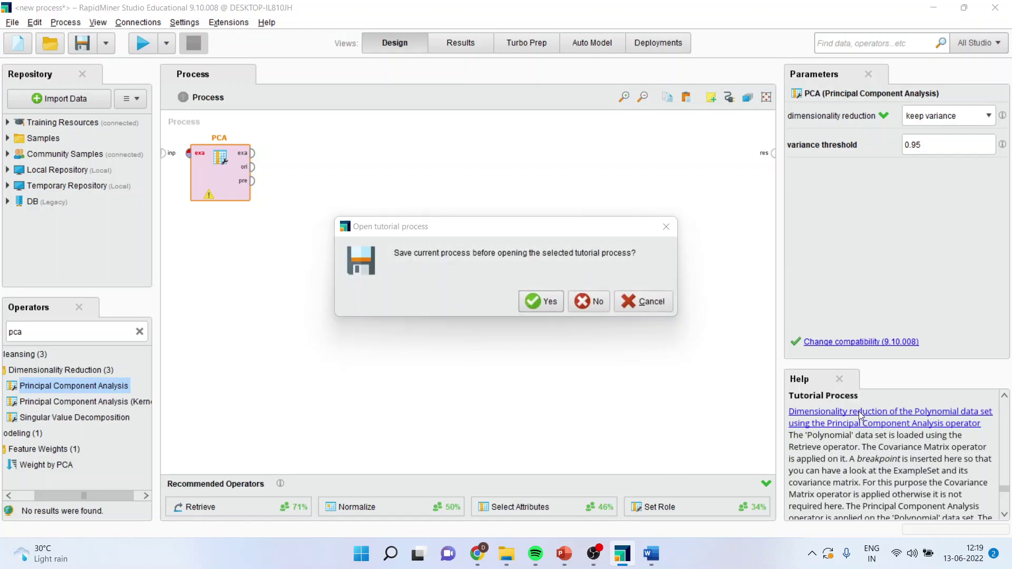
pyautogui.click(595, 308)
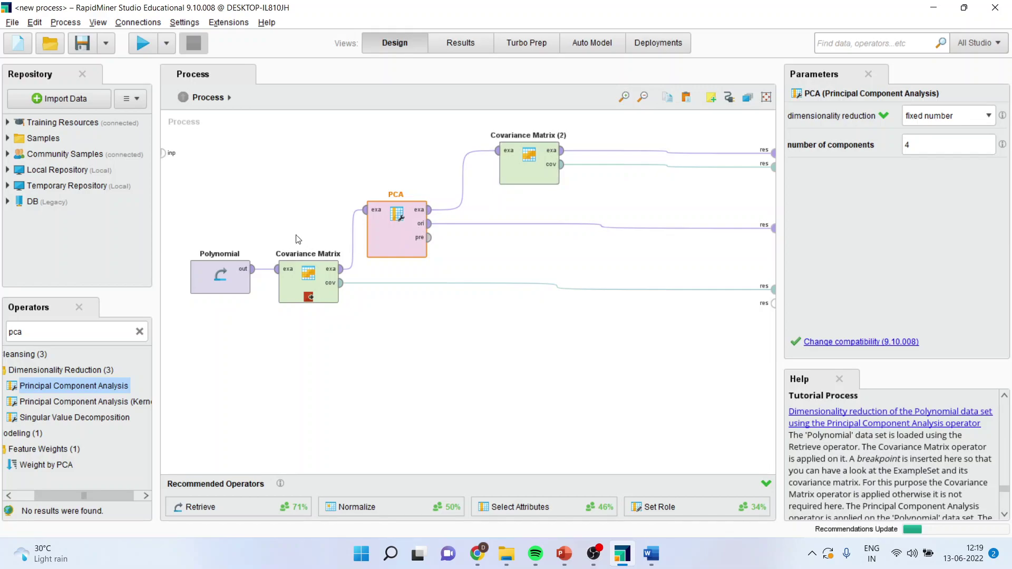
pyautogui.moveTo(255, 155); pyautogui.dragTo(583, 343)
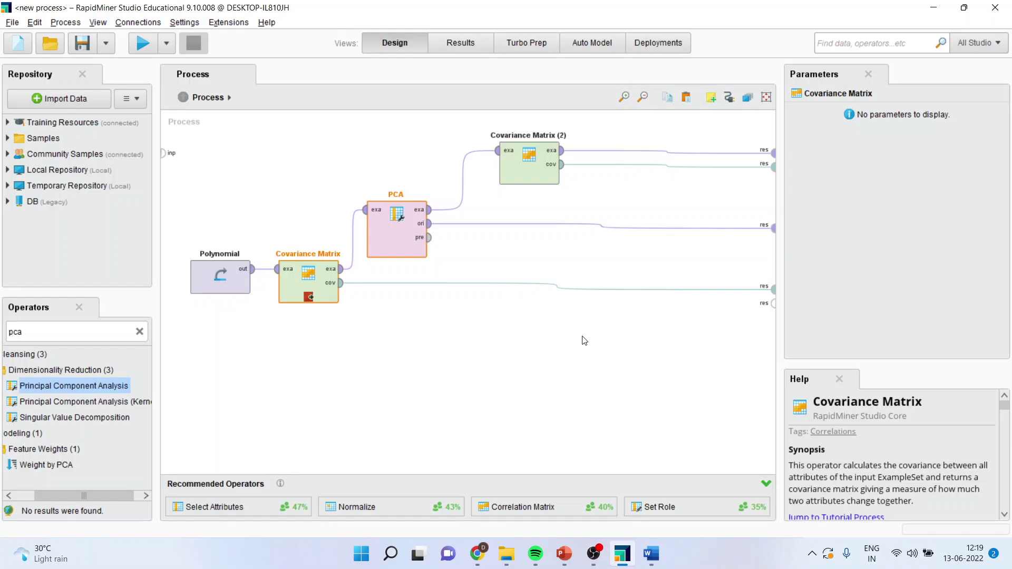
pyautogui.press('Delete')
pyautogui.moveTo(458, 128); pyautogui.dragTo(588, 215)
pyautogui.press('Delete')
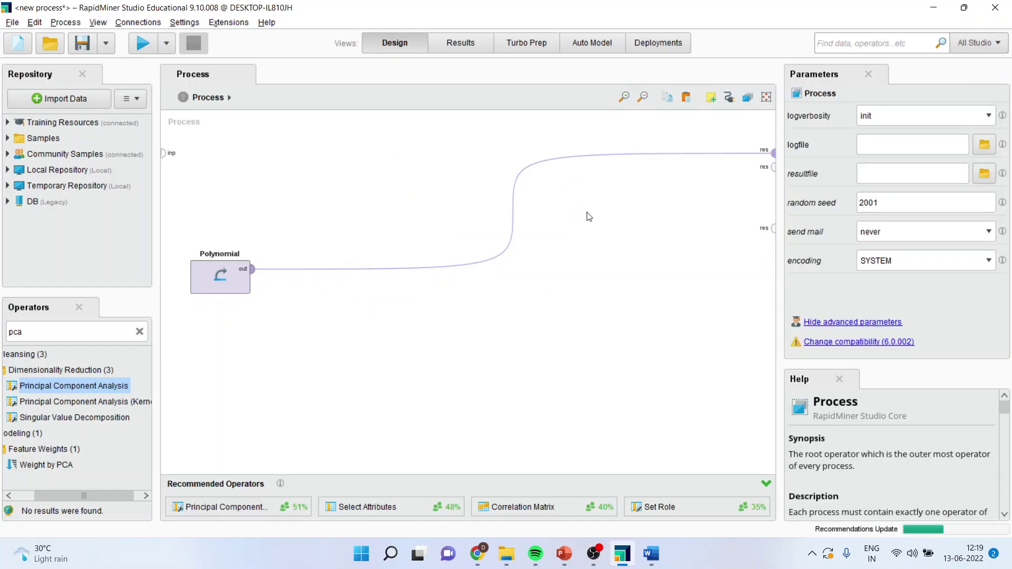
# Run the process to view the raw Polynomial ExampleSet.
pyautogui.click(143, 44)
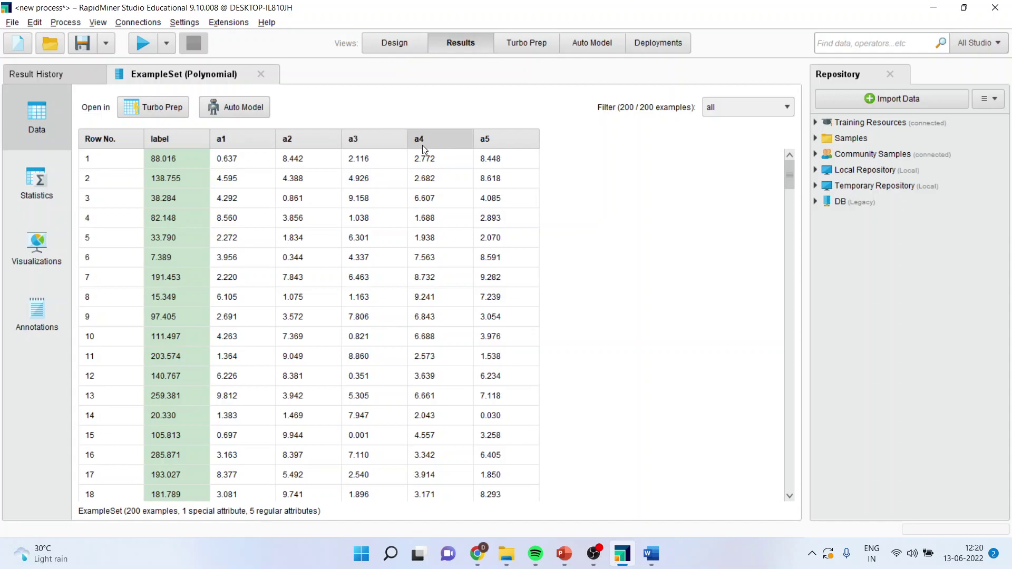
pyautogui.click(397, 36)
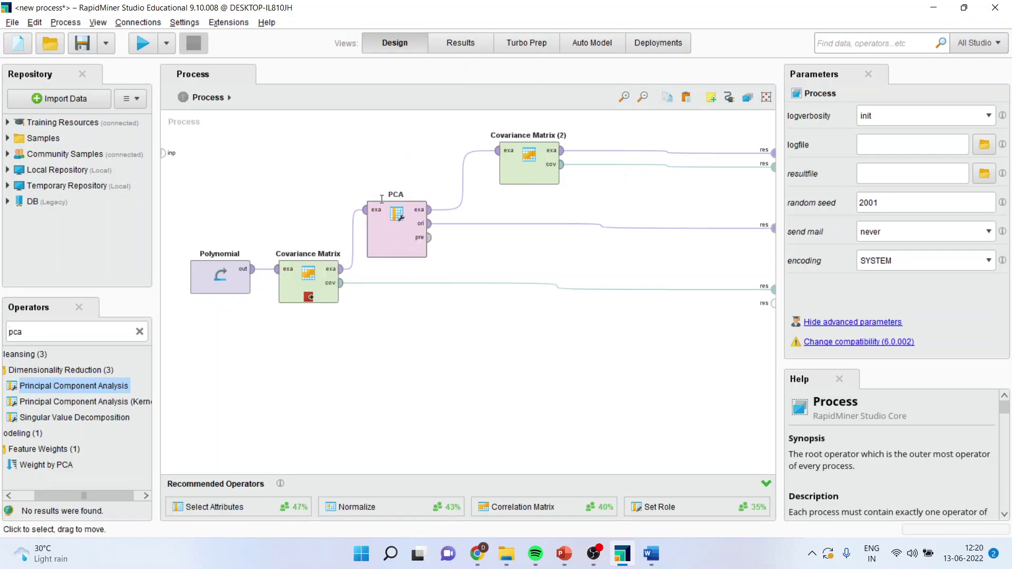
pyautogui.moveTo(354, 162); pyautogui.dragTo(581, 248)
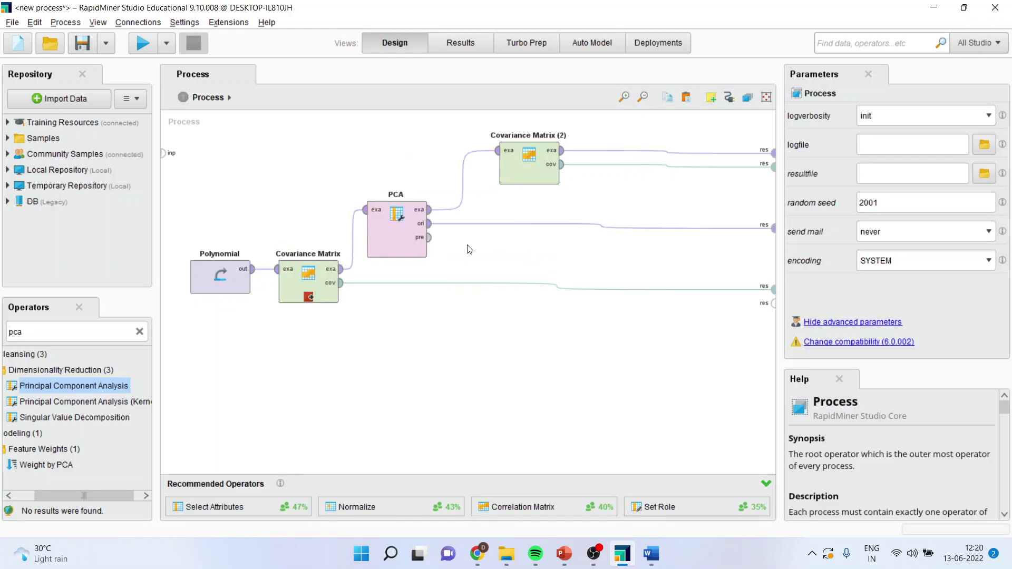
# Delete PCA and Covariance Matrix (2), then run to see the 5×5 a1–a5 covariance matrix.
pyautogui.click(383, 242)
pyautogui.press('Delete')
pyautogui.click(525, 176)
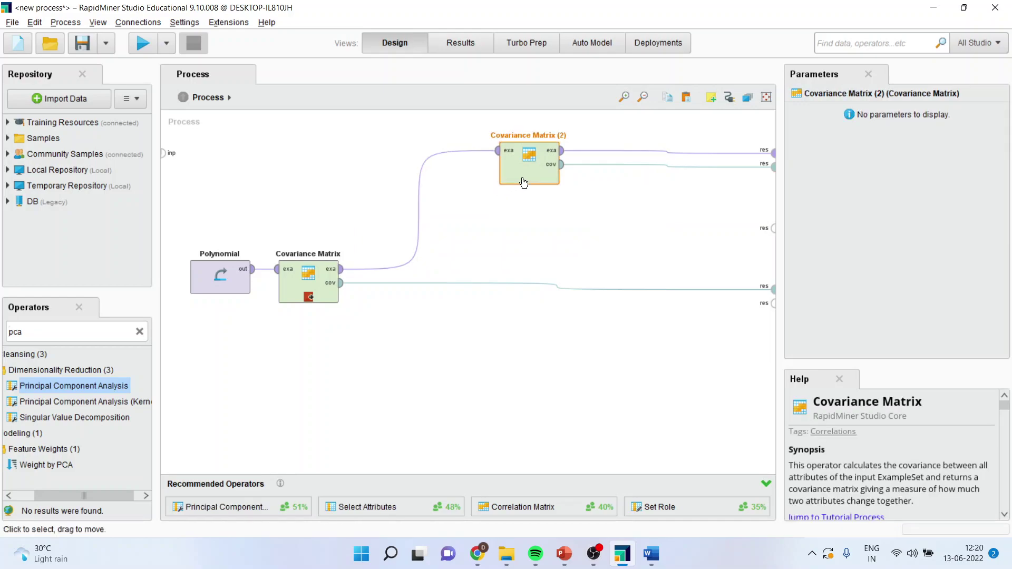
pyautogui.press('Delete')
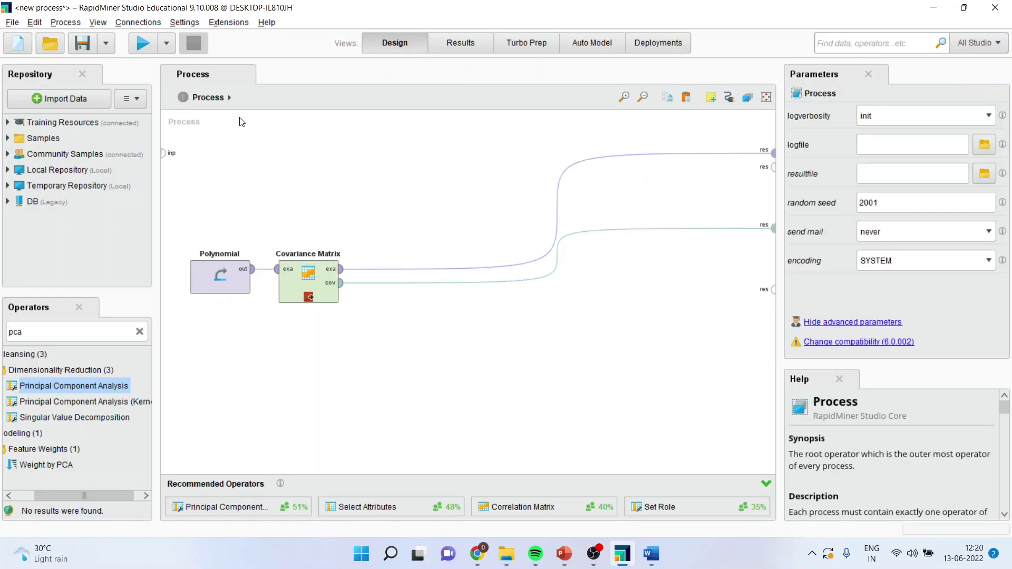
pyautogui.click(144, 44)
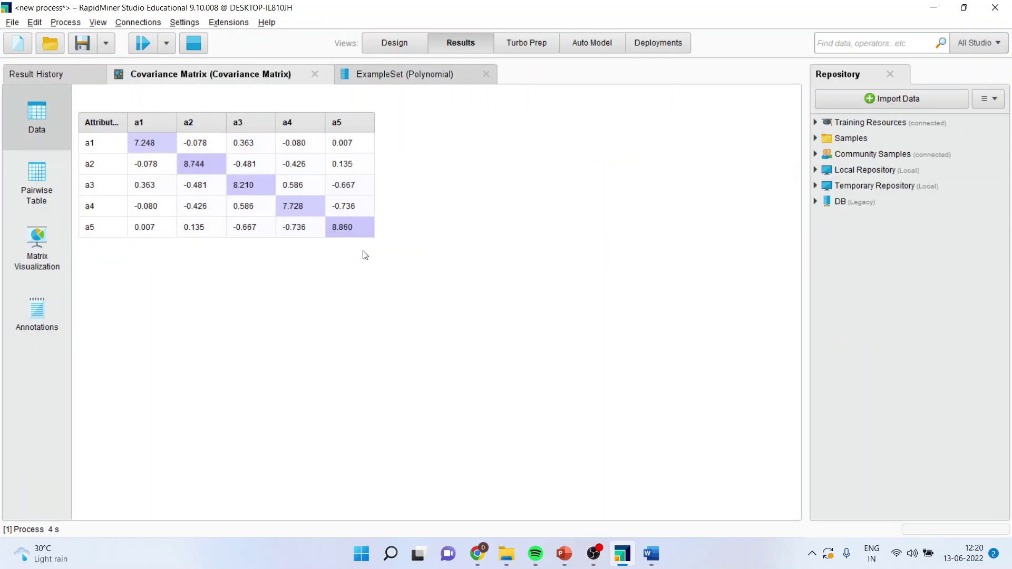
pyautogui.click(385, 42)
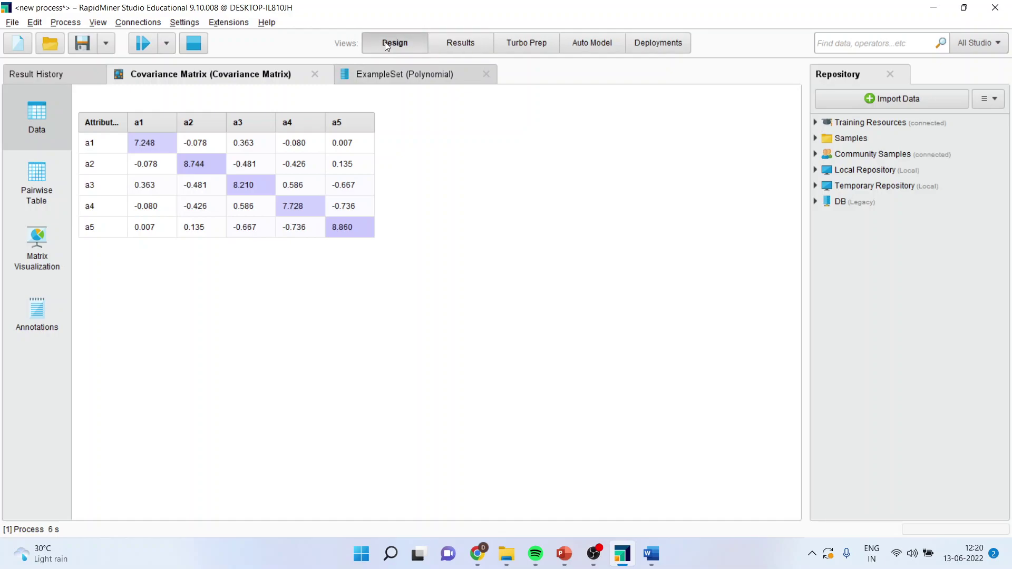
# Restore Covariance Matrix (2), insert PCA with 4 components between the covariance operators, and run.
pyautogui.hotkey('ctrl', 'z')
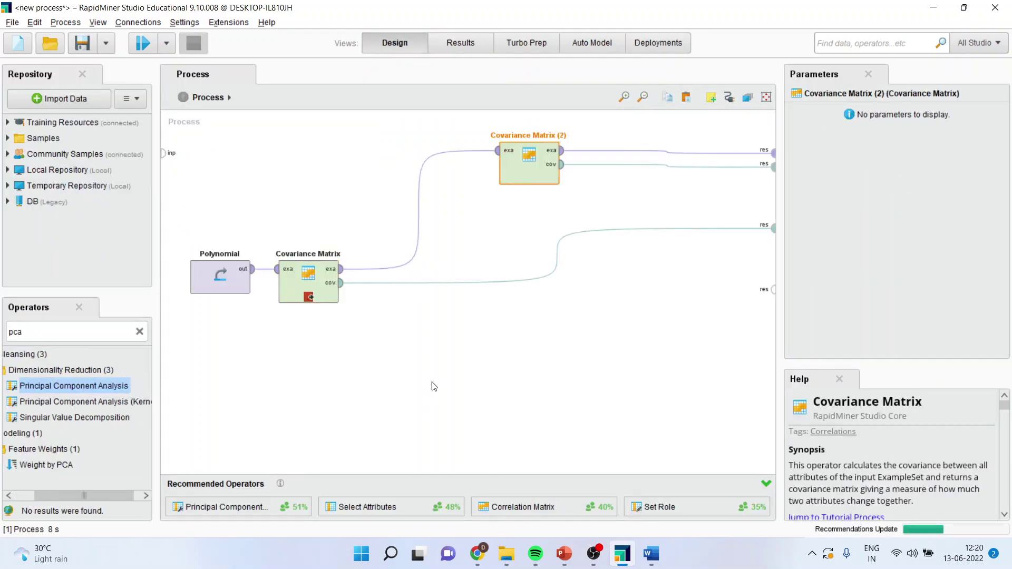
pyautogui.moveTo(74, 386); pyautogui.dragTo(399, 224)
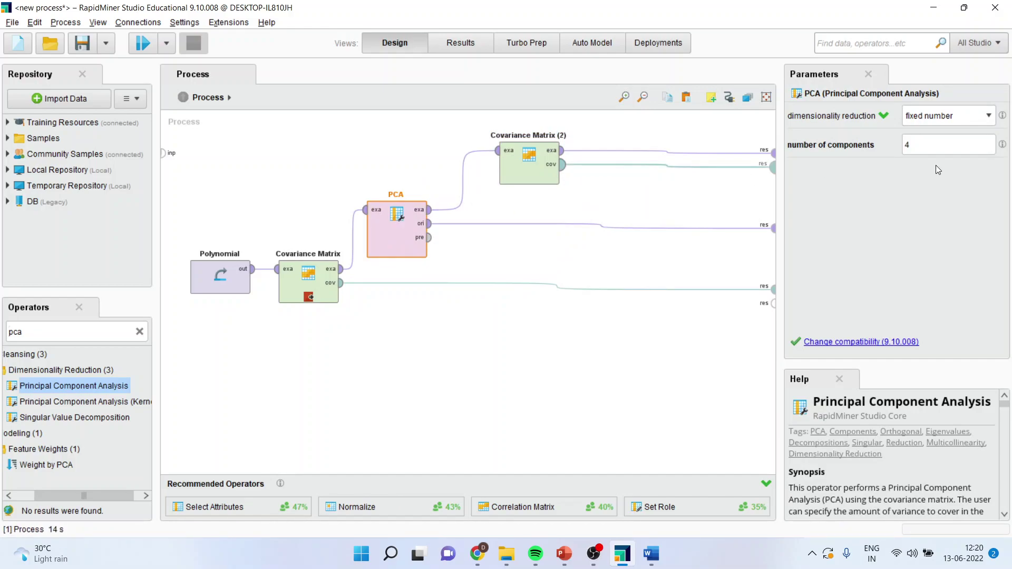
pyautogui.click(917, 147)
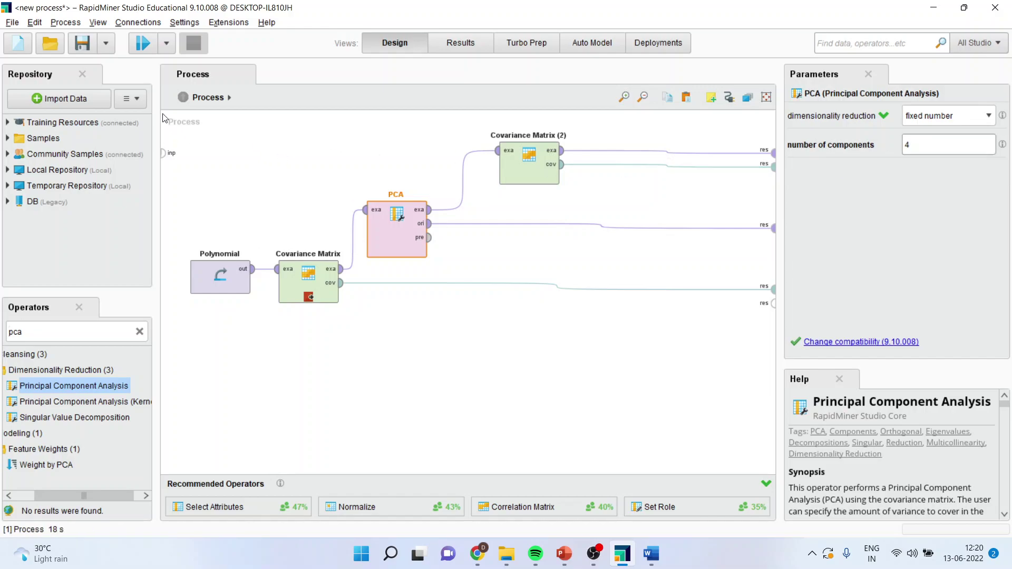
pyautogui.click(145, 48)
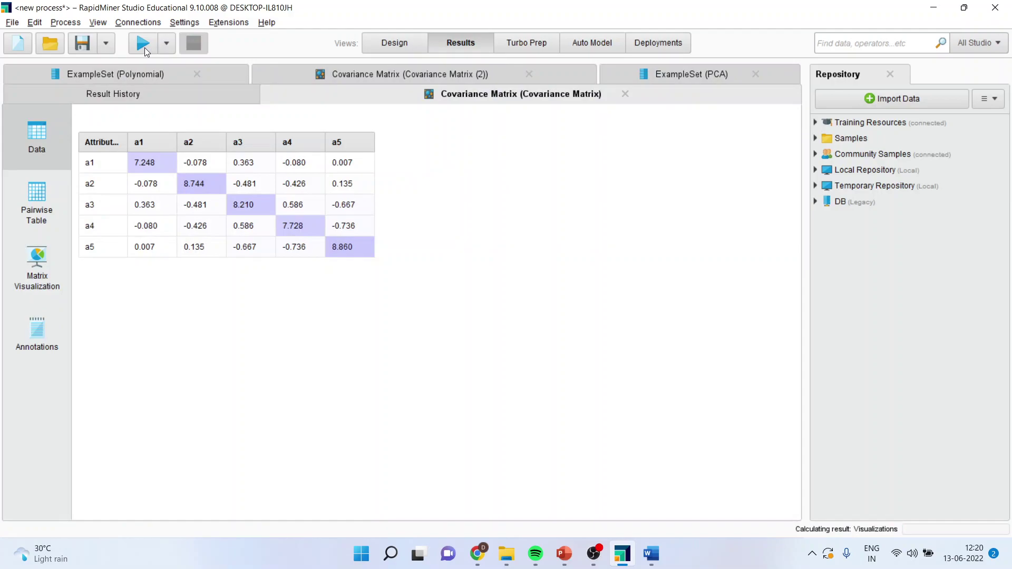
# Show the ExampleSet (PCA) result sorted by pc_1 from highest to lowest.
pyautogui.click(656, 76)
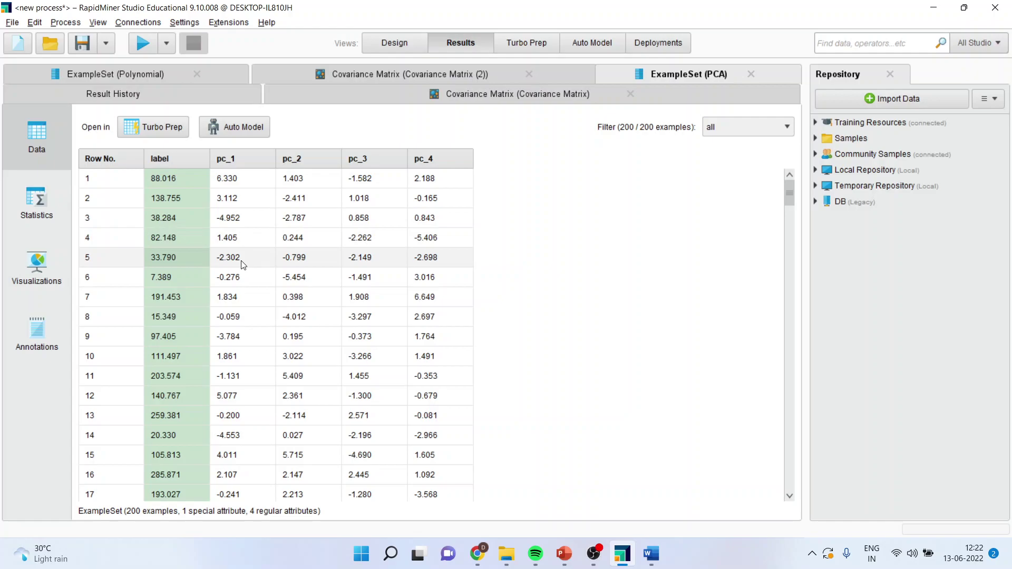
pyautogui.click(266, 163)
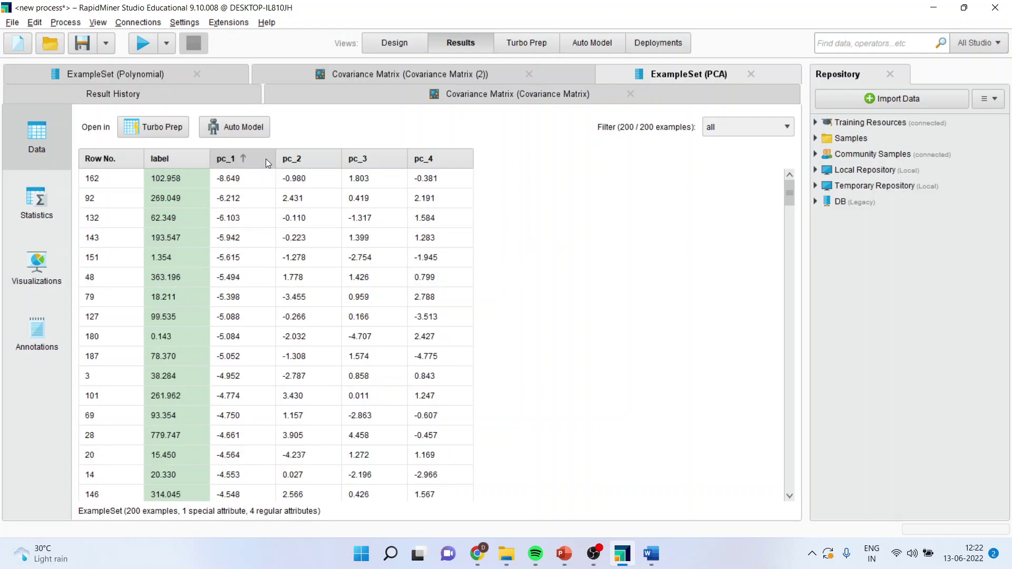
pyautogui.click(266, 160)
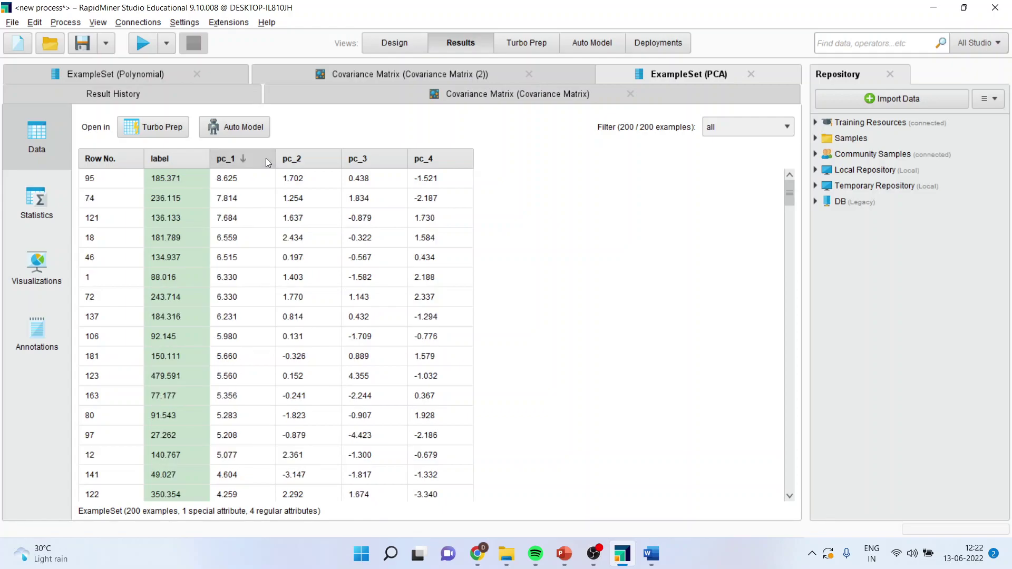
# Highlight the top pc_1 values, from 8.625 down to 4.259.
pyautogui.moveTo(235, 180); pyautogui.dragTo(238, 302)
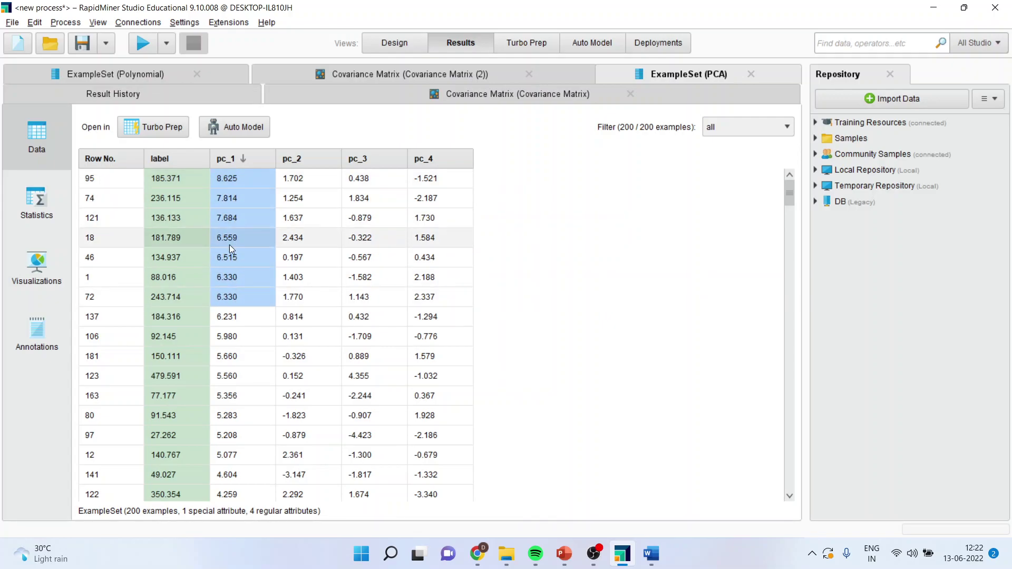
pyautogui.click(251, 175)
pyautogui.moveTo(250, 178); pyautogui.dragTo(253, 410)
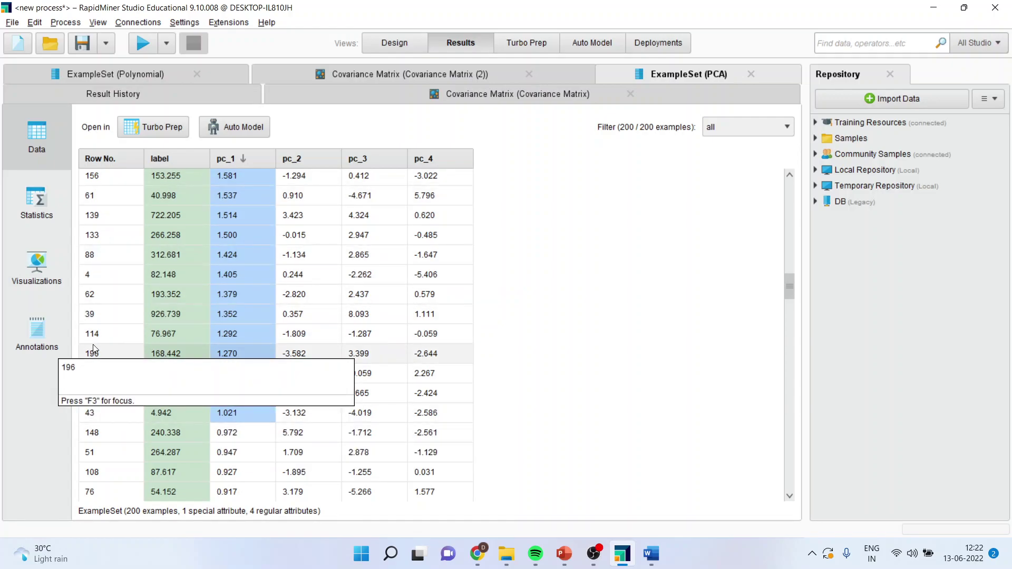
pyautogui.scroll(10, 323, 246)
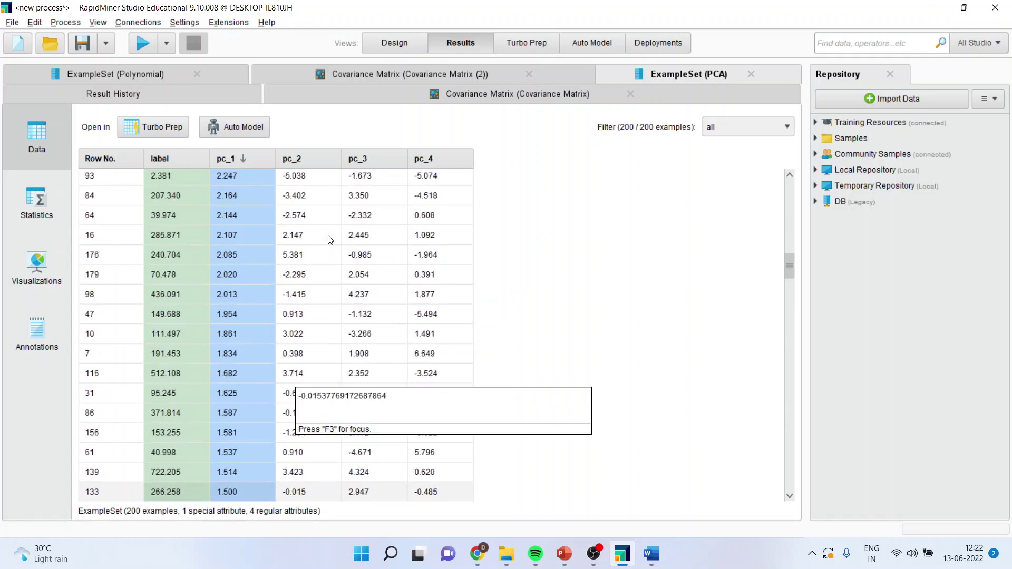
pyautogui.scroll(10, 331, 240)
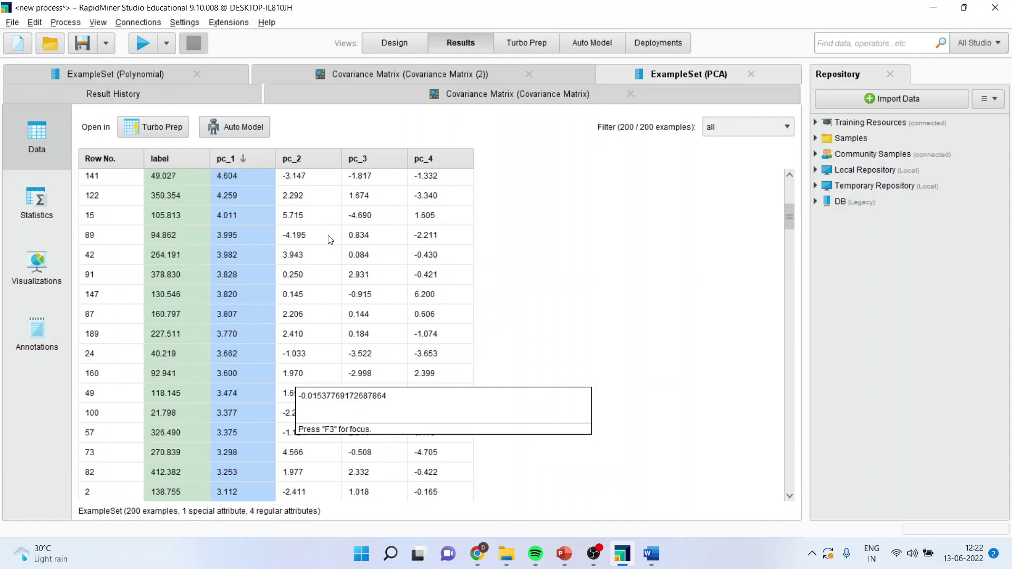
pyautogui.click(309, 159)
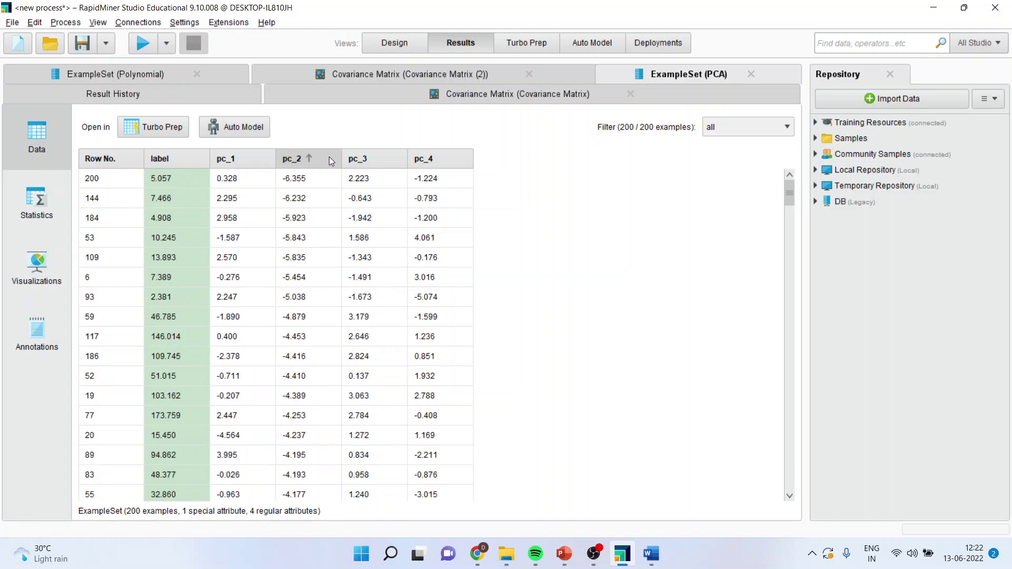
pyautogui.click(330, 157)
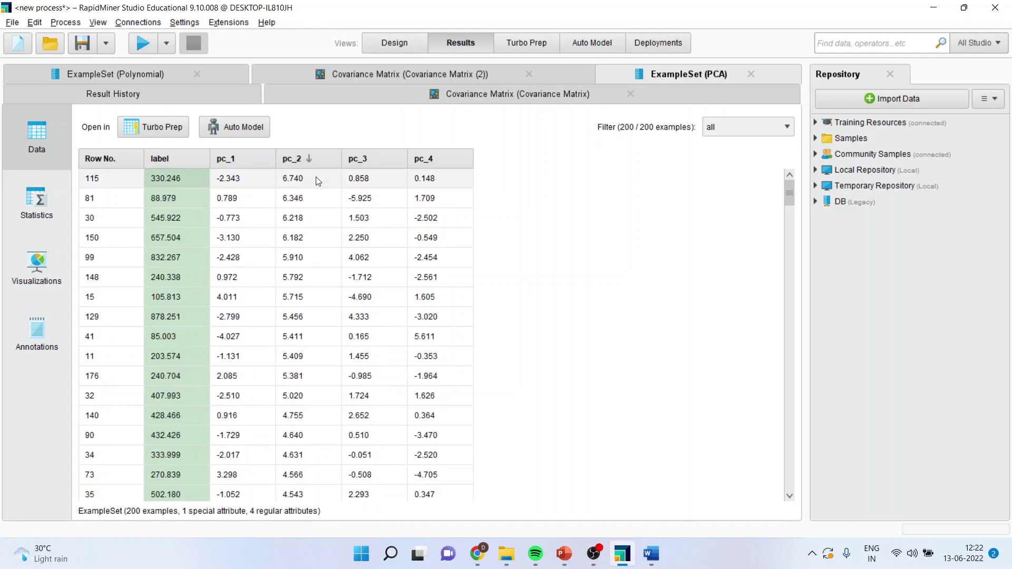
pyautogui.moveTo(312, 183); pyautogui.dragTo(315, 493)
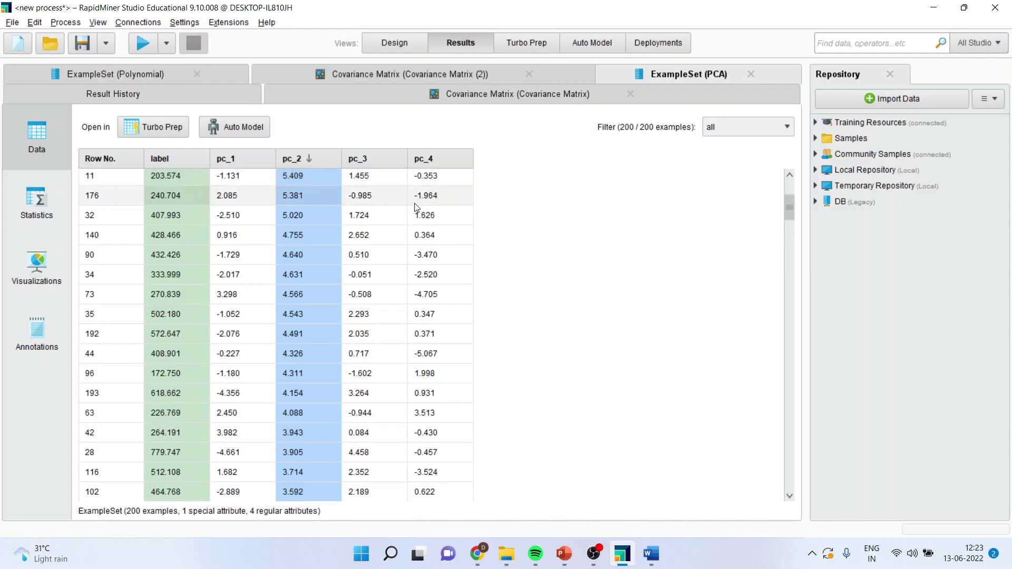
pyautogui.scroll(3, 411, 277)
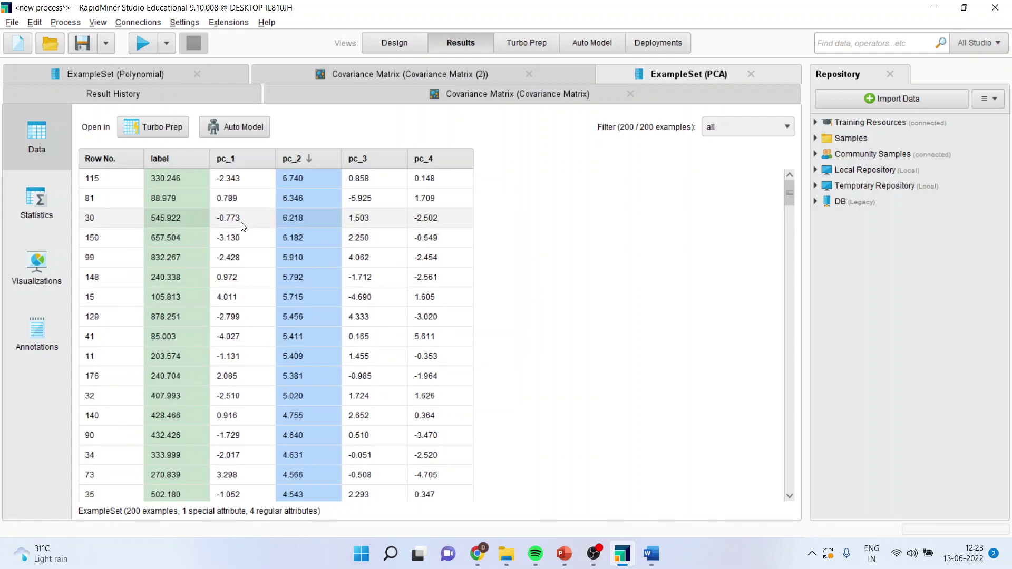
pyautogui.click(243, 156)
pyautogui.click(242, 157)
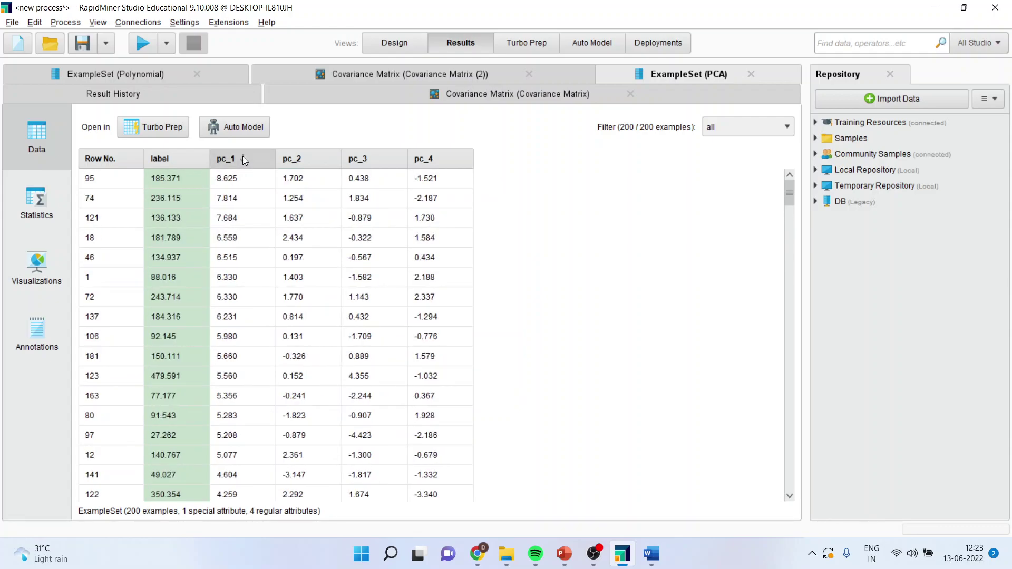
pyautogui.moveTo(241, 183); pyautogui.dragTo(257, 405)
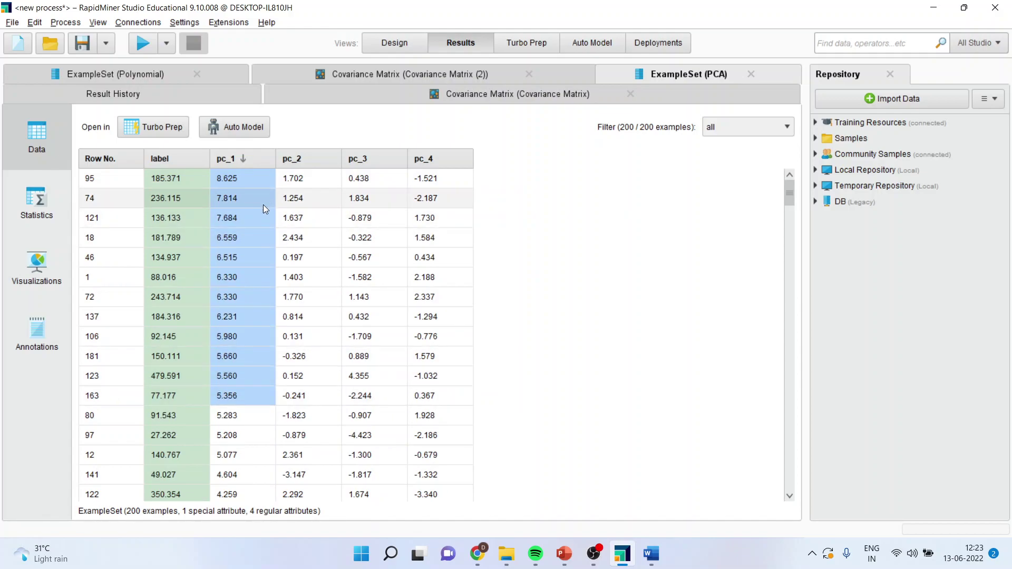
pyautogui.moveTo(97, 182); pyautogui.dragTo(102, 331)
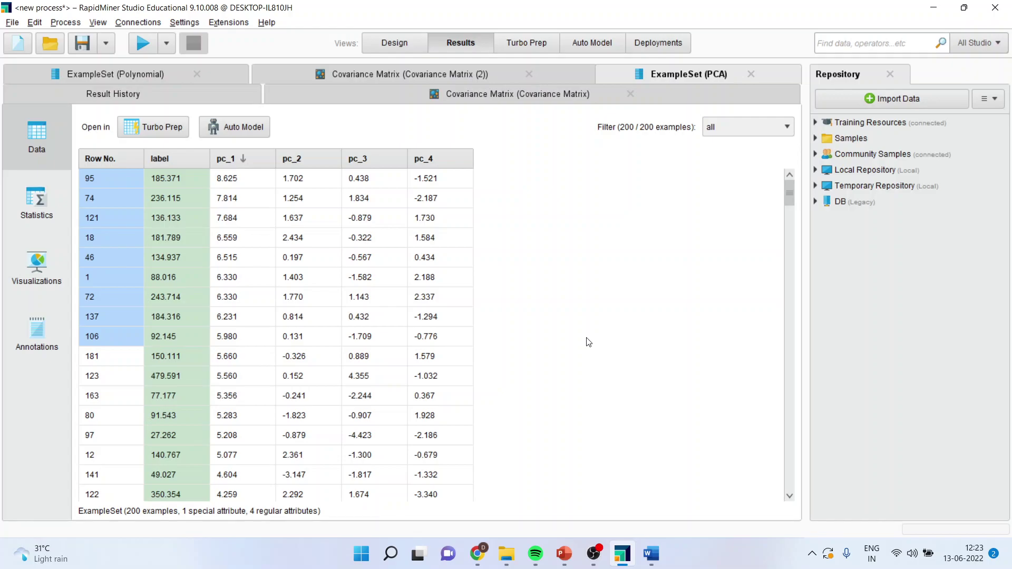
# Switch to the naive bayes PowerPoint deck and select its Thank You slide.
pyautogui.click(563, 553)
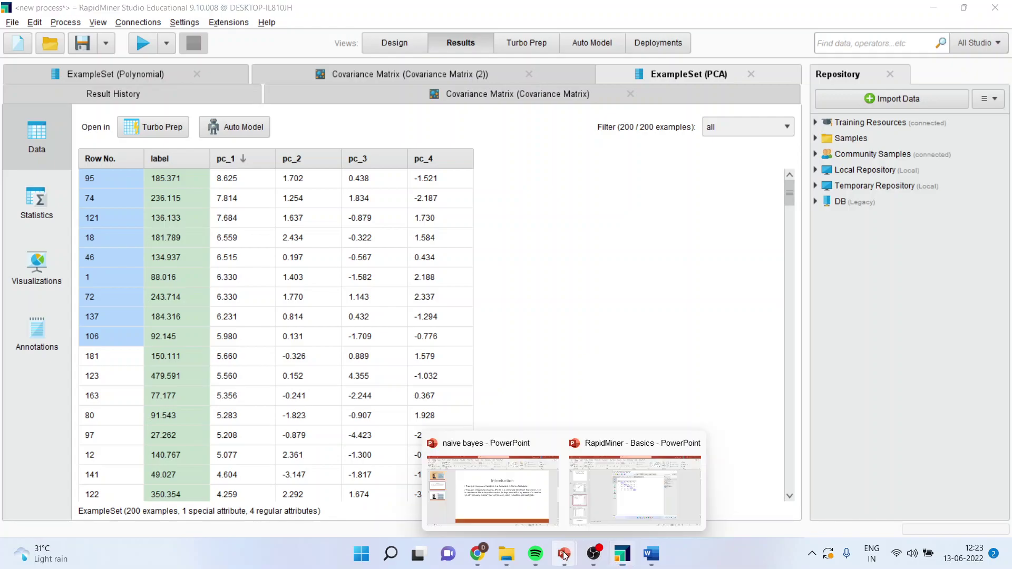
pyautogui.click(530, 509)
pyautogui.click(135, 308)
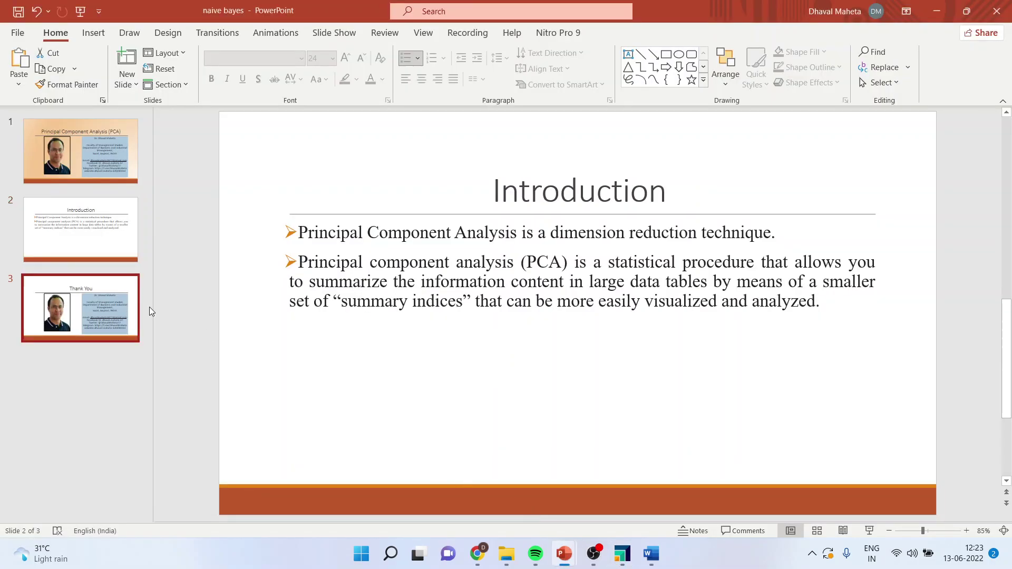